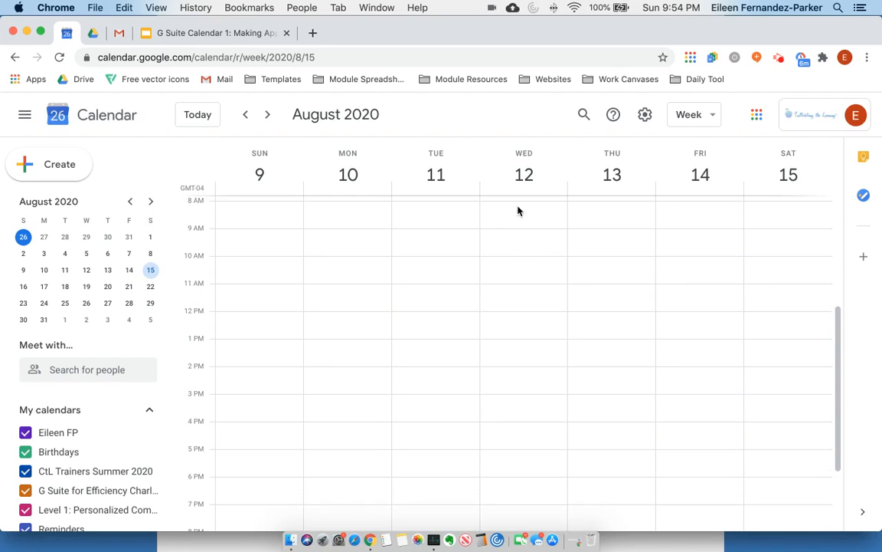
Create an appointment-slots entry titled "Let's Meet" on Wednesday, August 12, from 8:00am to 12:00pm.
{"action": "left_click_drag", "start_coordinate": [518, 211], "coordinate": [517, 316]}
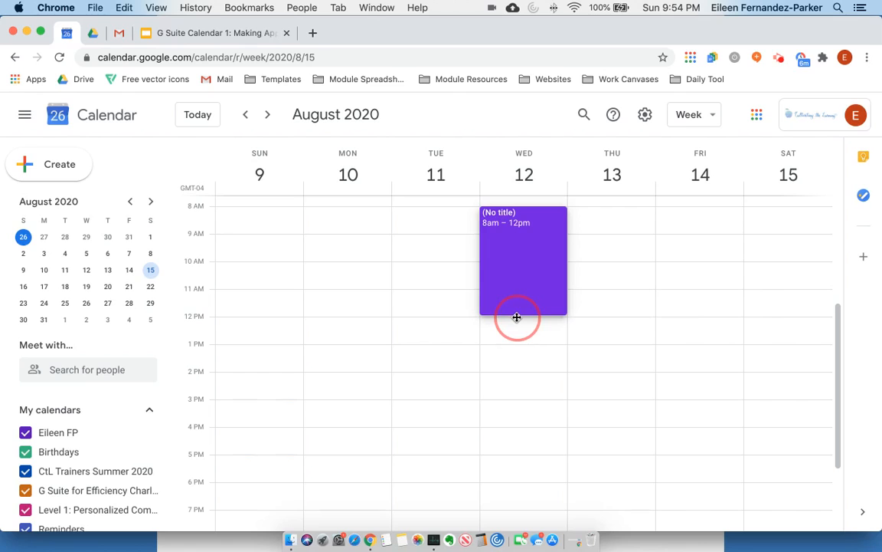
{"action": "left_click_drag", "start_coordinate": [517, 316], "coordinate": [517, 320]}
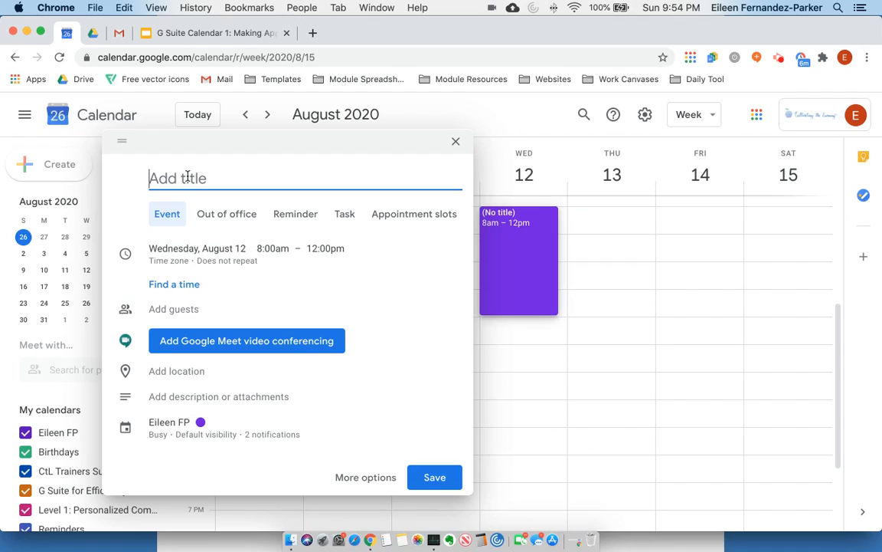
{"action": "type", "text": "Let's Meet"}
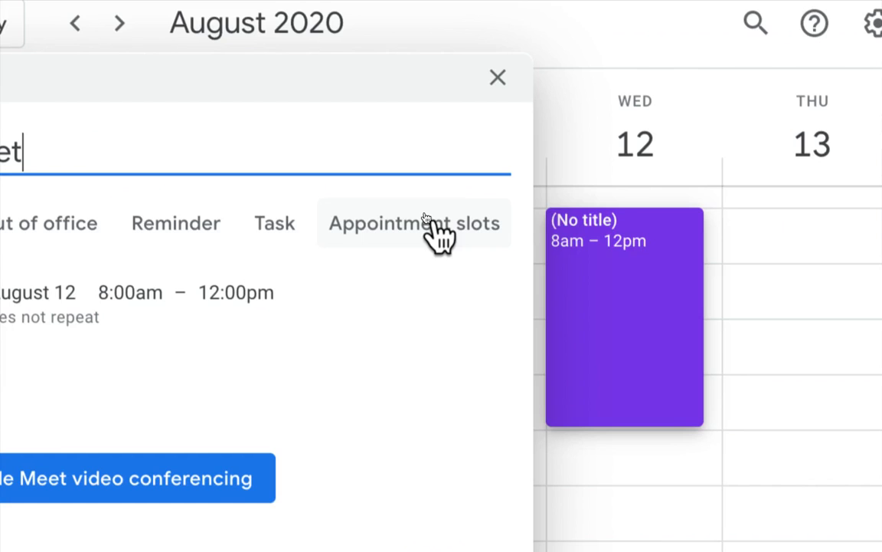
{"action": "left_click", "coordinate": [419, 211]}
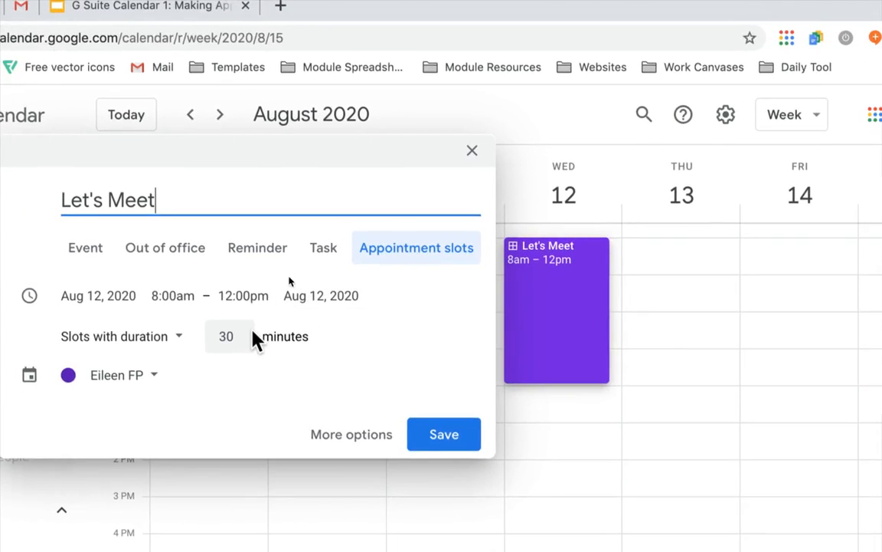
Set the slot duration to 10 minutes and open the full options for the appointment block.
{"action": "left_click_drag", "start_coordinate": [233, 337], "coordinate": [213, 337]}
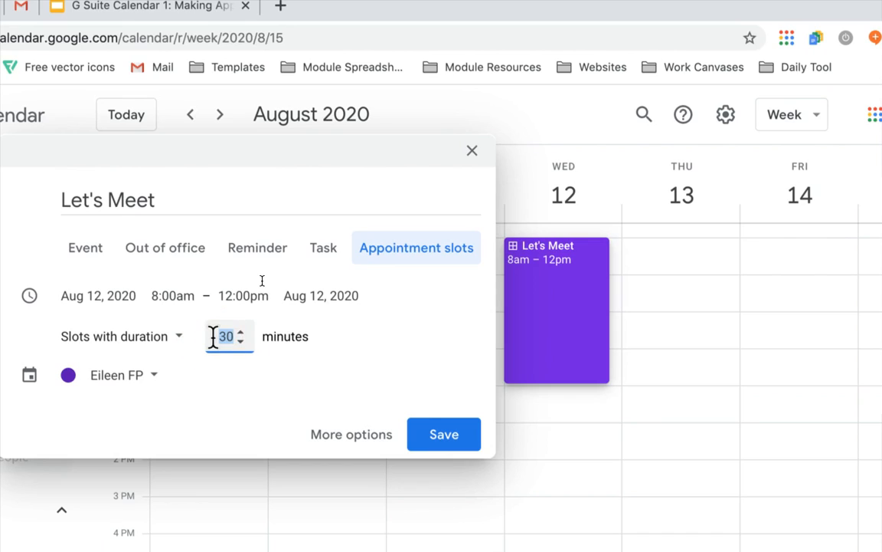
{"action": "type", "text": "10"}
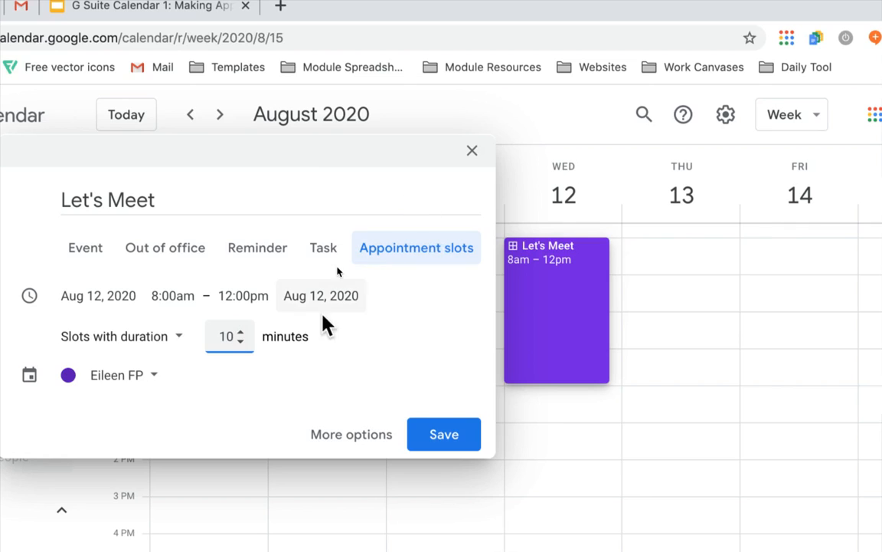
{"action": "left_click", "coordinate": [373, 442]}
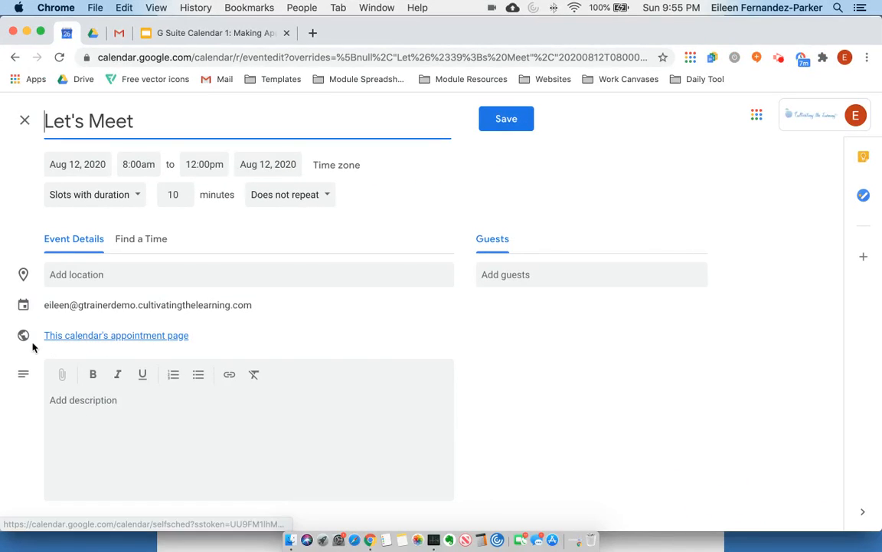
Copy the address of the calendar's appointment page and open it in the new tab of the learner account's browser window.
{"action": "right_click", "coordinate": [140, 338]}
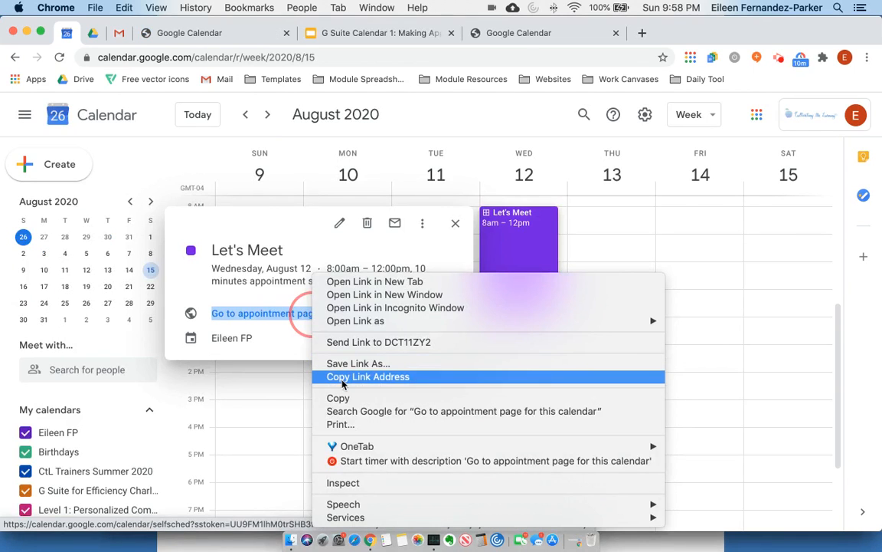
{"action": "left_click", "coordinate": [475, 374]}
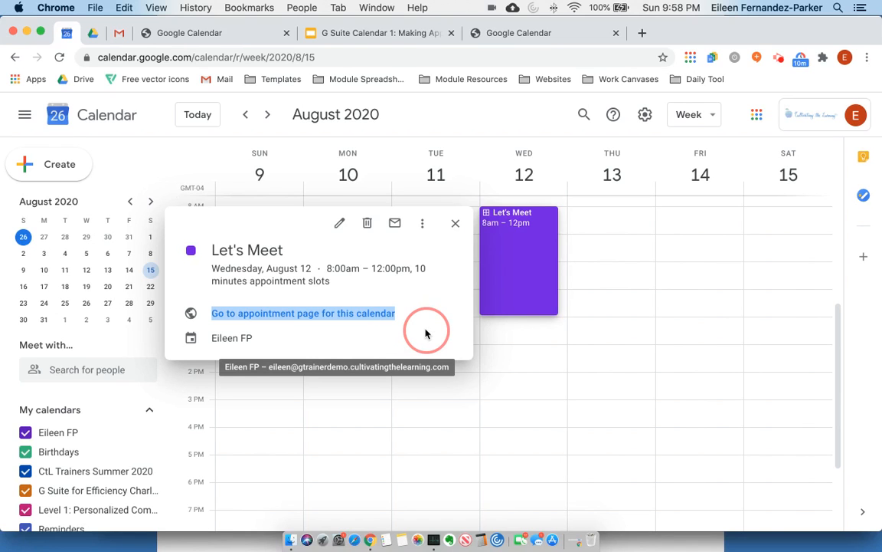
{"action": "key", "text": "ctrl+Up"}
{"action": "left_click", "coordinate": [683, 395]}
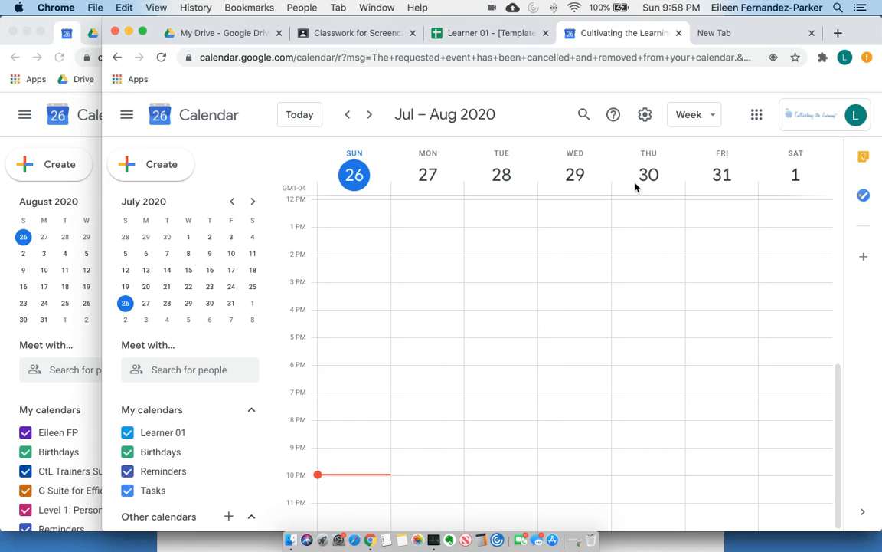
{"action": "left_click", "coordinate": [721, 34]}
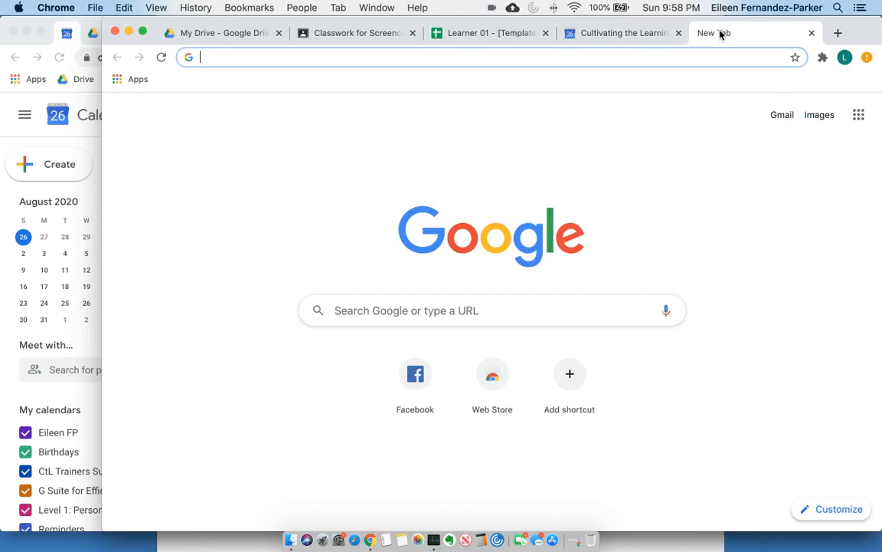
{"action": "right_click", "coordinate": [600, 58]}
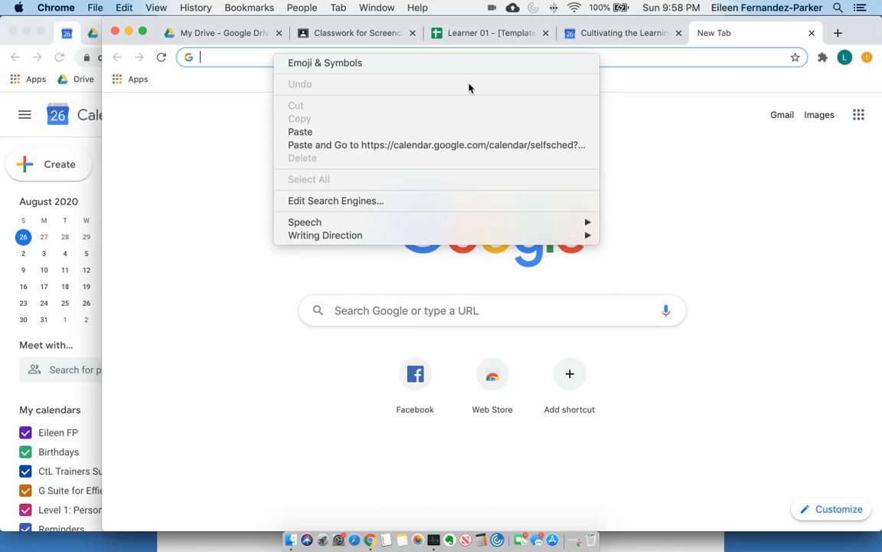
{"action": "left_click", "coordinate": [409, 145]}
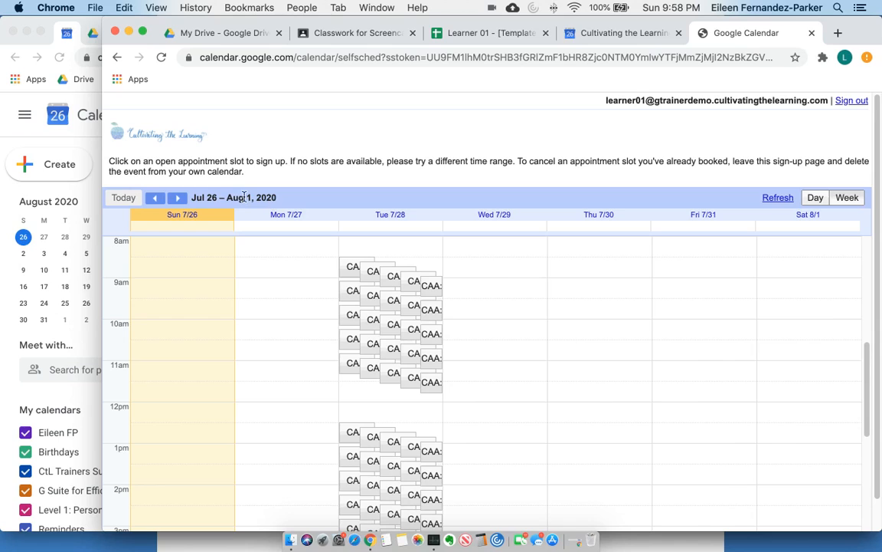
Go to the week of Aug 9 – 15, 2020 on the appointment page and examine the Wednesday slots.
{"action": "left_click", "coordinate": [177, 198]}
{"action": "left_click", "coordinate": [178, 198]}
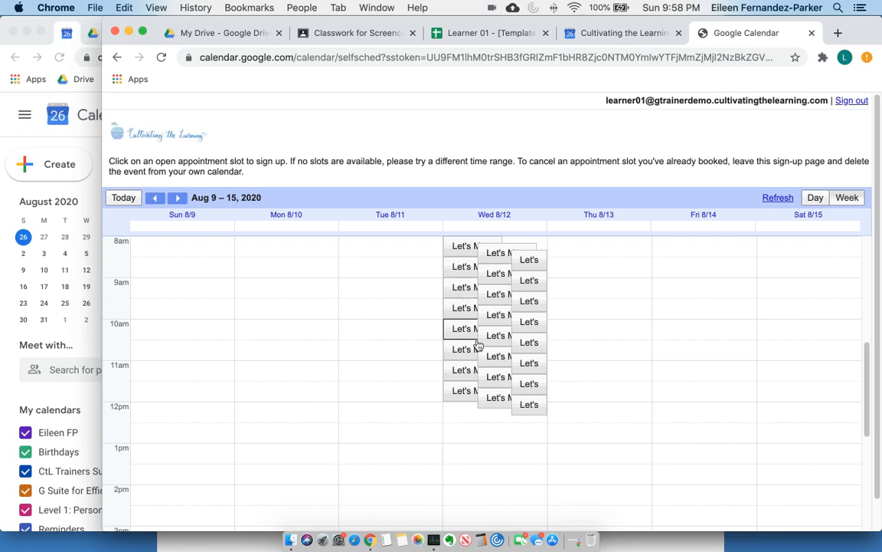
{"action": "scroll", "coordinate": [383, 353], "scroll_direction": "up", "scroll_amount": 4}
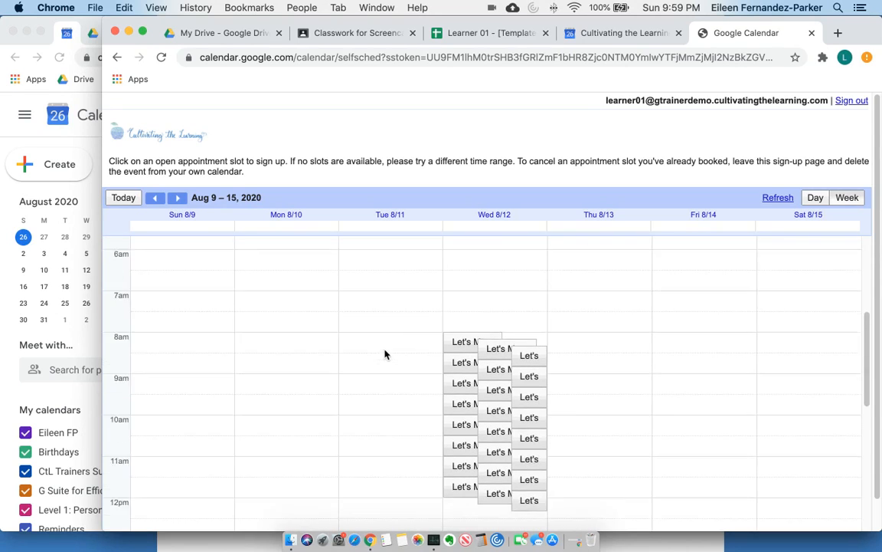
{"action": "scroll", "coordinate": [385, 353], "scroll_direction": "down", "scroll_amount": 2}
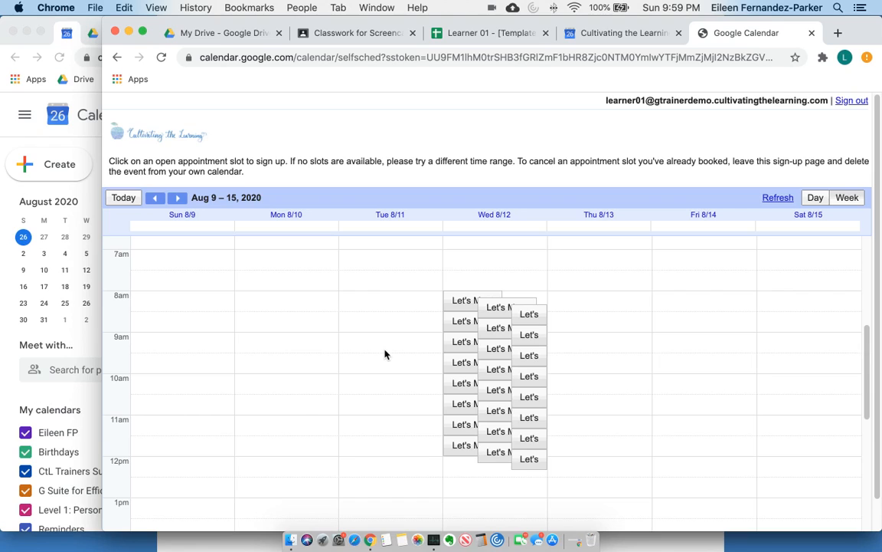
Select the Wednesday, August 12, 9:10am – 9:20am slot for booking and enter "Online" as its location.
{"action": "left_click", "coordinate": [496, 355]}
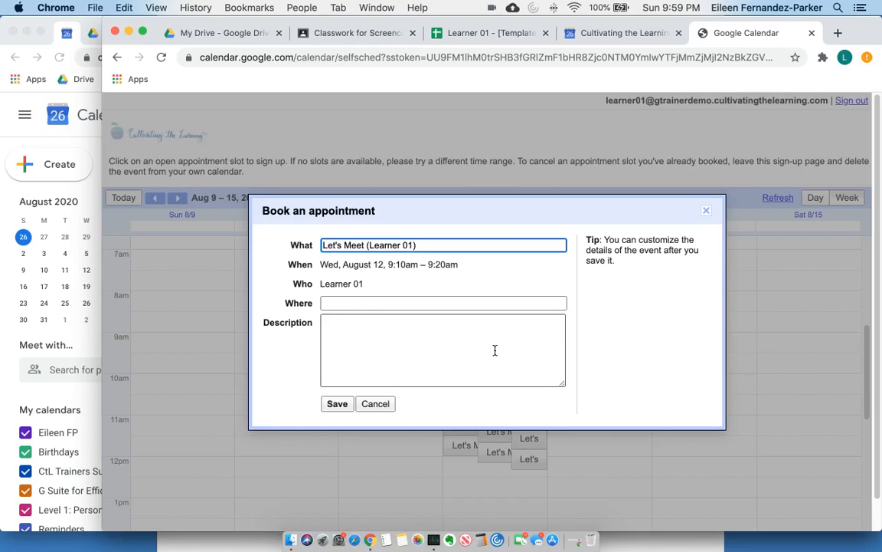
{"action": "left_click_drag", "start_coordinate": [430, 250], "coordinate": [364, 246]}
{"action": "left_click_drag", "start_coordinate": [366, 282], "coordinate": [320, 285]}
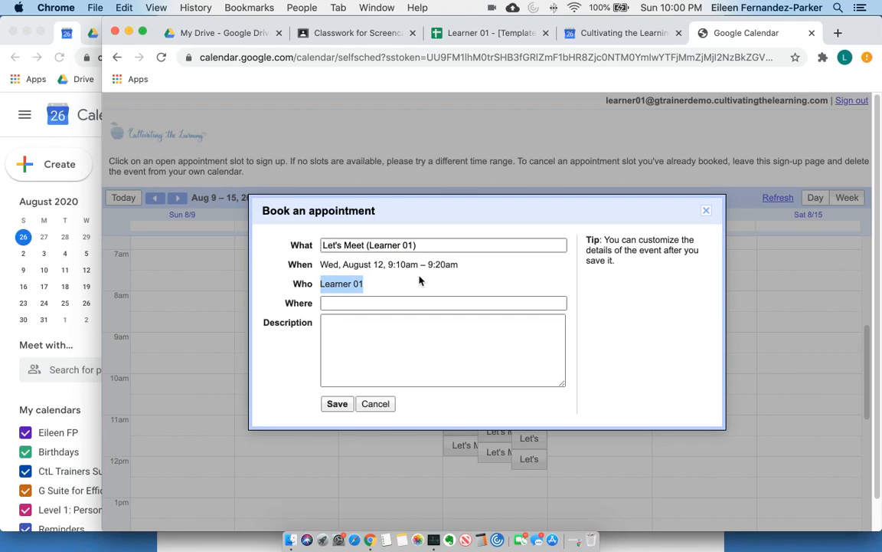
{"action": "left_click", "coordinate": [421, 304]}
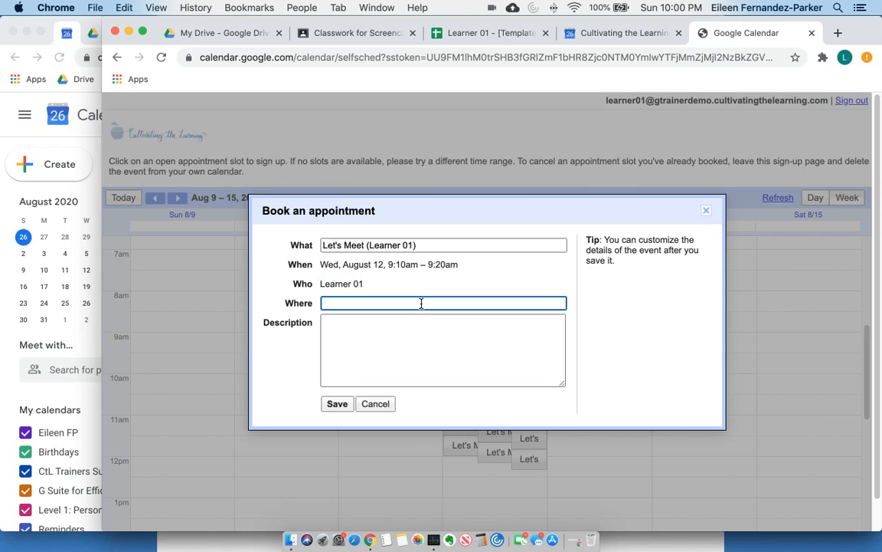
{"action": "type", "text": "Online"}
Enter "Writing conference" as the appointment description and save the booking.
{"action": "left_click", "coordinate": [445, 337]}
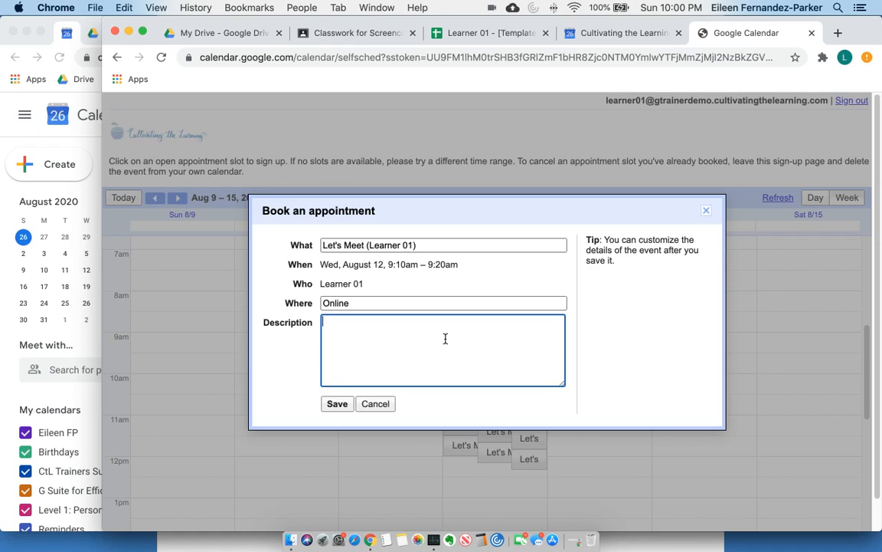
{"action": "type", "text": "Writing conver"}
{"action": "key", "text": "BackSpace"}
{"action": "key", "text": "BackSpace"}
{"action": "key", "text": "BackSpace"}
{"action": "type", "text": "ference"}
{"action": "left_click", "coordinate": [334, 404]}
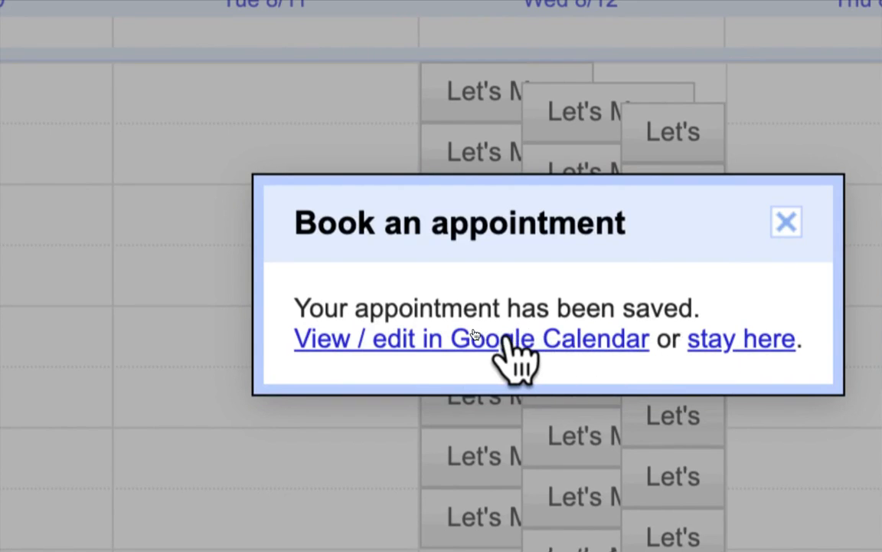
View the booked appointment in Google Calendar and examine its phone joining details and description.
{"action": "left_click", "coordinate": [474, 335]}
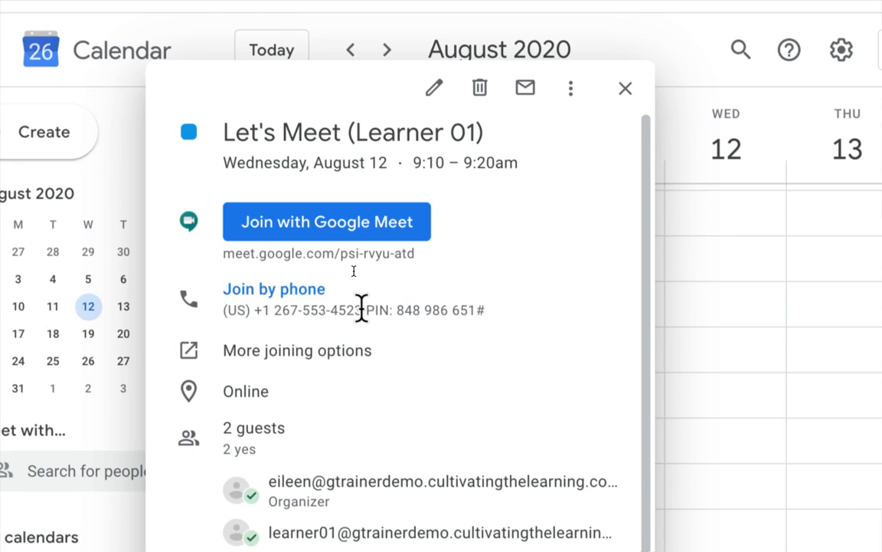
{"action": "left_click_drag", "start_coordinate": [362, 310], "coordinate": [258, 310]}
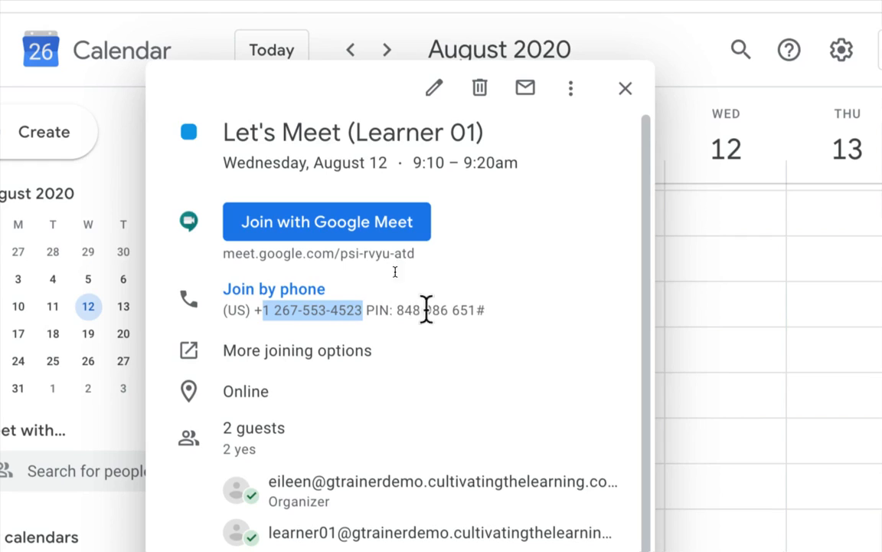
{"action": "left_click_drag", "start_coordinate": [488, 309], "coordinate": [364, 312]}
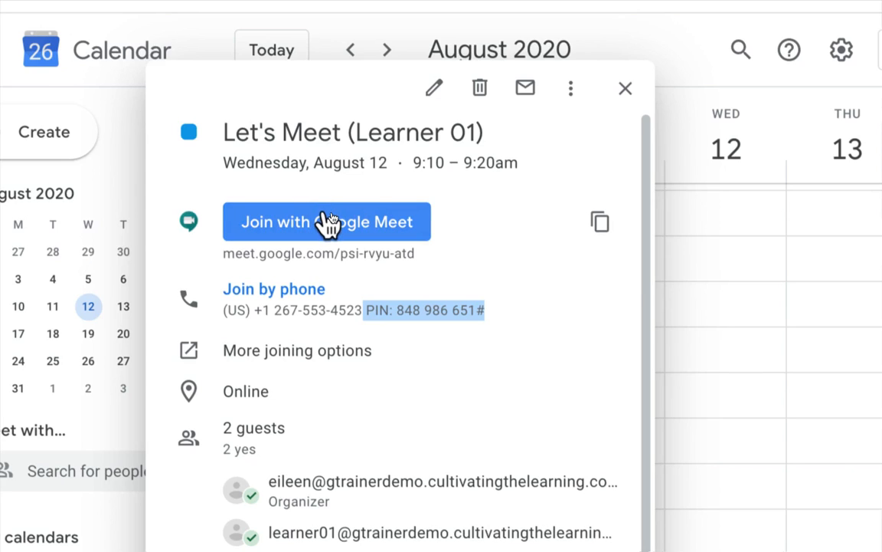
{"action": "scroll", "coordinate": [457, 413], "scroll_direction": "down", "scroll_amount": 1}
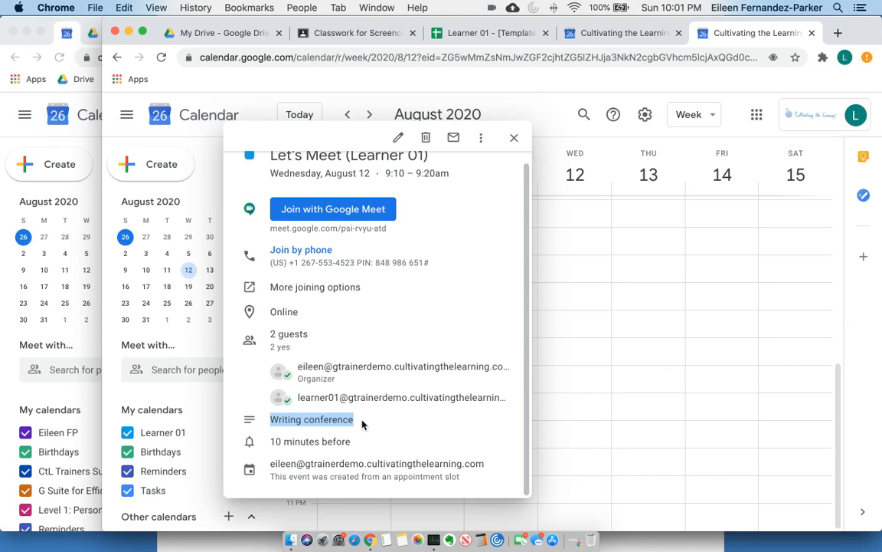
Open the booked appointment for editing and set its existing notification to 1 day before.
{"action": "left_click", "coordinate": [397, 143]}
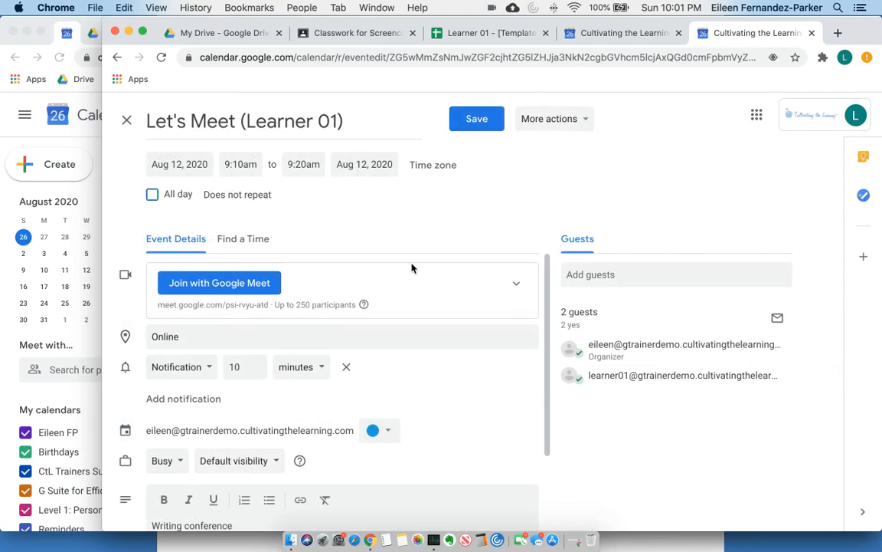
{"action": "scroll", "coordinate": [455, 376], "scroll_direction": "down", "scroll_amount": 2}
{"action": "scroll", "coordinate": [454, 379], "scroll_direction": "down", "scroll_amount": 1}
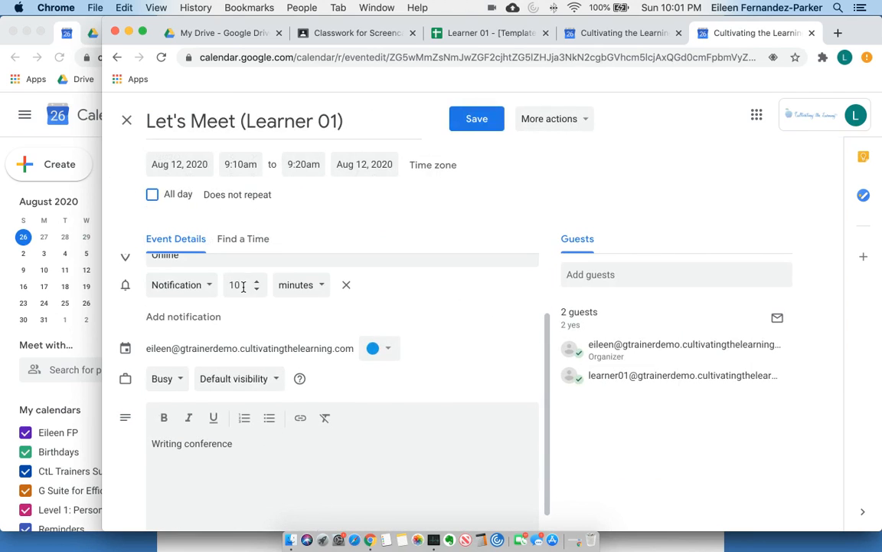
{"action": "left_click_drag", "start_coordinate": [243, 285], "coordinate": [226, 289]}
{"action": "type", "text": "1"}
{"action": "left_click", "coordinate": [301, 286]}
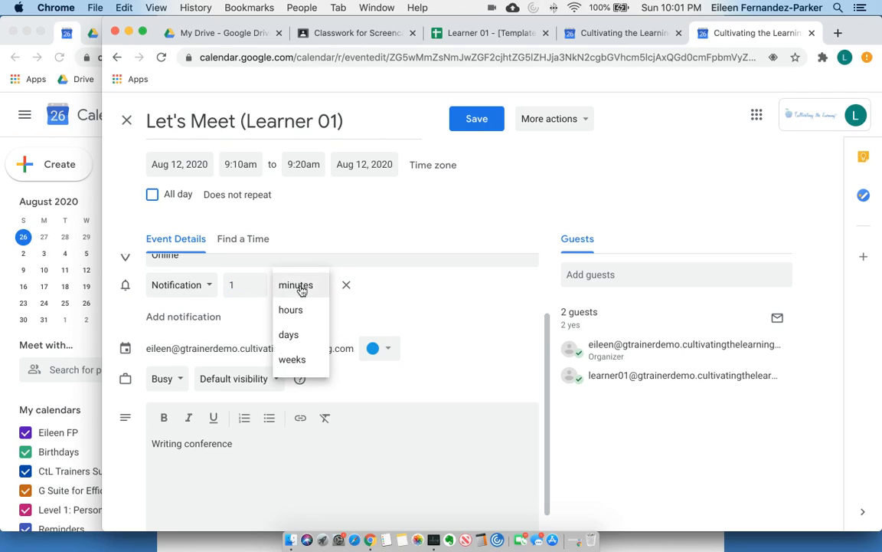
{"action": "left_click", "coordinate": [294, 338]}
Add a second reminder of type Notification, set to 1 hour before the appointment.
{"action": "left_click", "coordinate": [185, 317]}
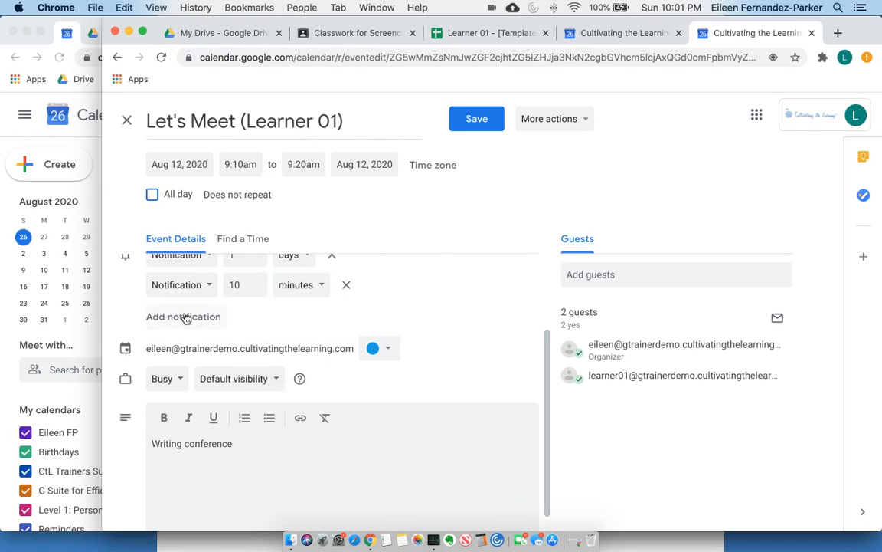
{"action": "left_click", "coordinate": [213, 287]}
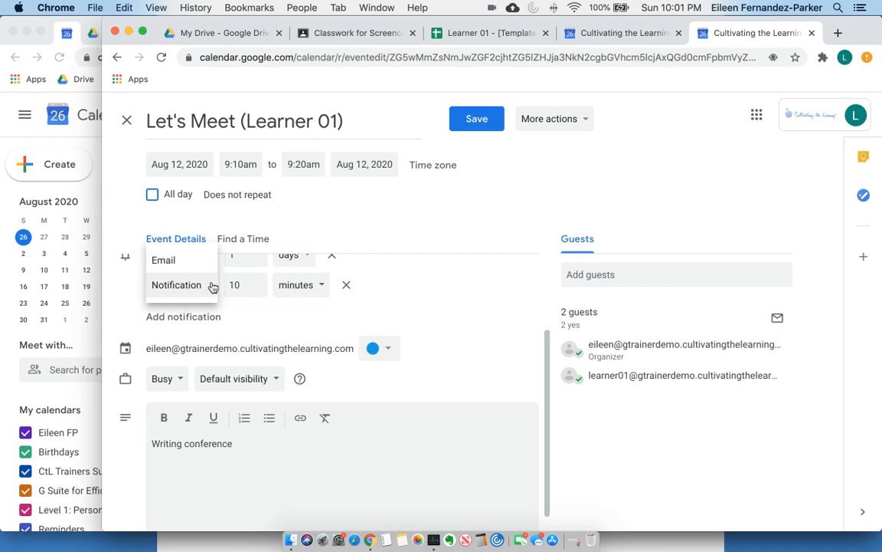
{"action": "left_click", "coordinate": [195, 286]}
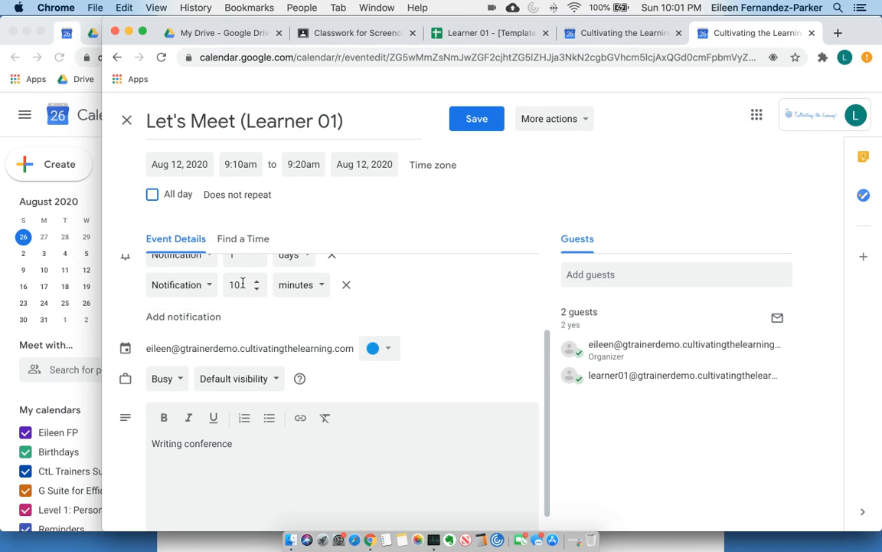
{"action": "left_click_drag", "start_coordinate": [237, 284], "coordinate": [224, 286]}
{"action": "type", "text": "1"}
{"action": "left_click", "coordinate": [291, 285]}
{"action": "left_click", "coordinate": [293, 313]}
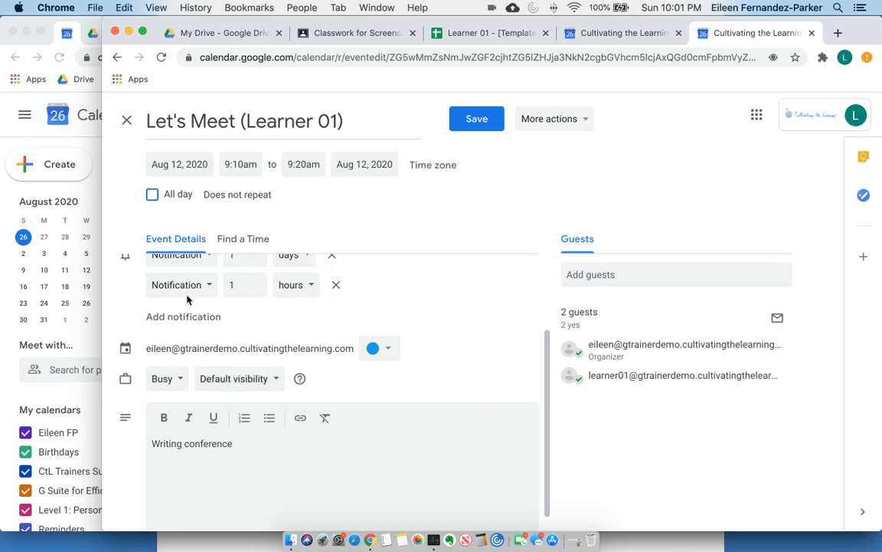
Add a third notification 10 minutes before the appointment and save the event.
{"action": "left_click", "coordinate": [170, 321]}
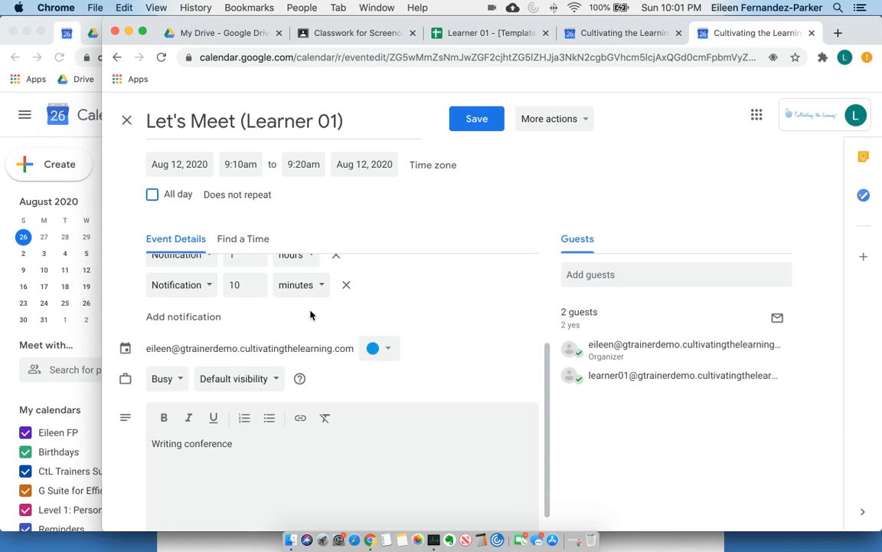
{"action": "scroll", "coordinate": [437, 312], "scroll_direction": "up", "scroll_amount": 5}
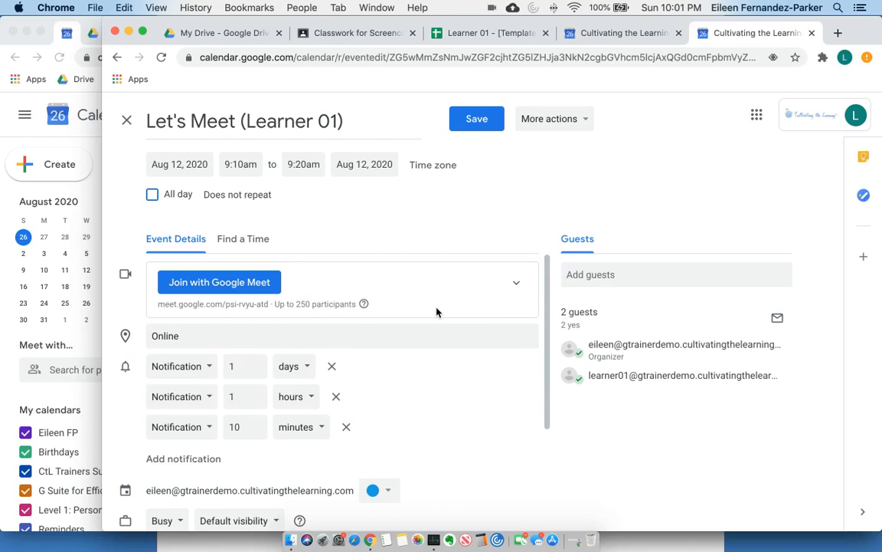
{"action": "left_click", "coordinate": [478, 116]}
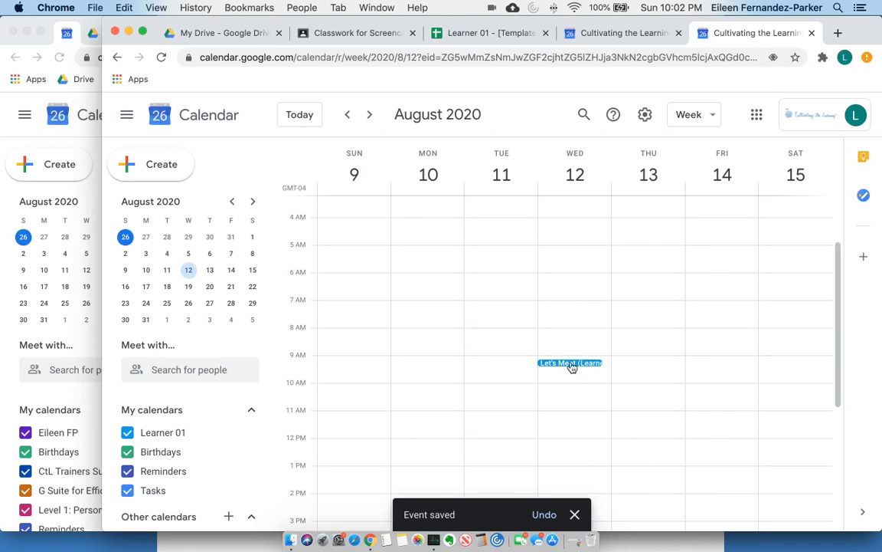
Switch to the organizer's calendar window and examine the learner's booked slot on August 12, checking its title and description.
{"action": "left_click", "coordinate": [90, 339]}
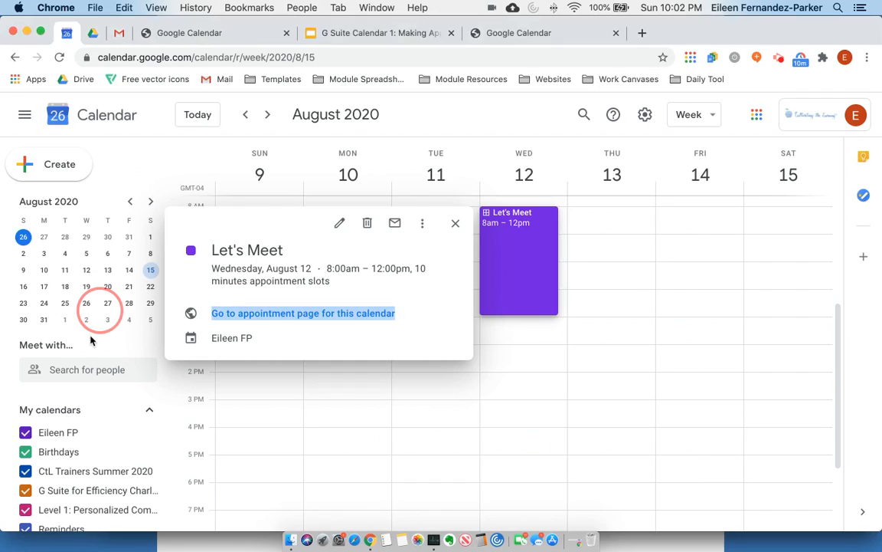
{"action": "left_click", "coordinate": [415, 421]}
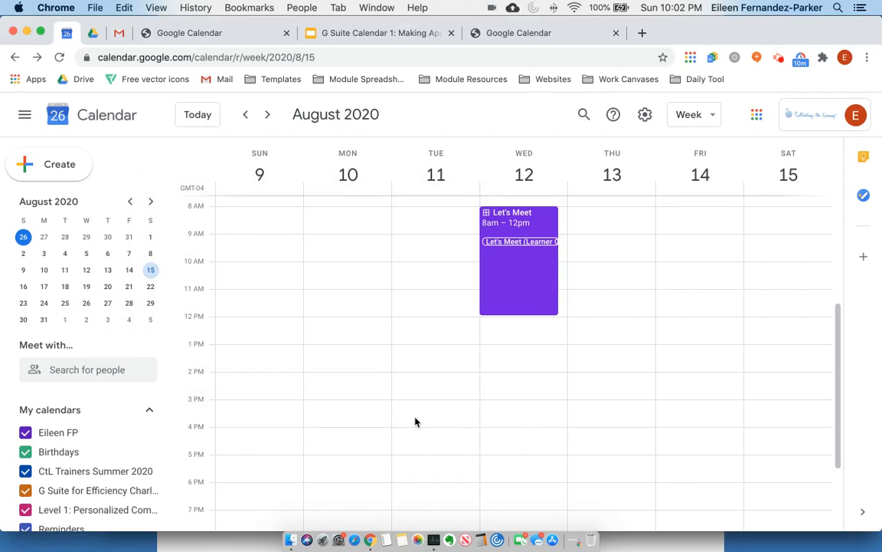
{"action": "left_click", "coordinate": [515, 241]}
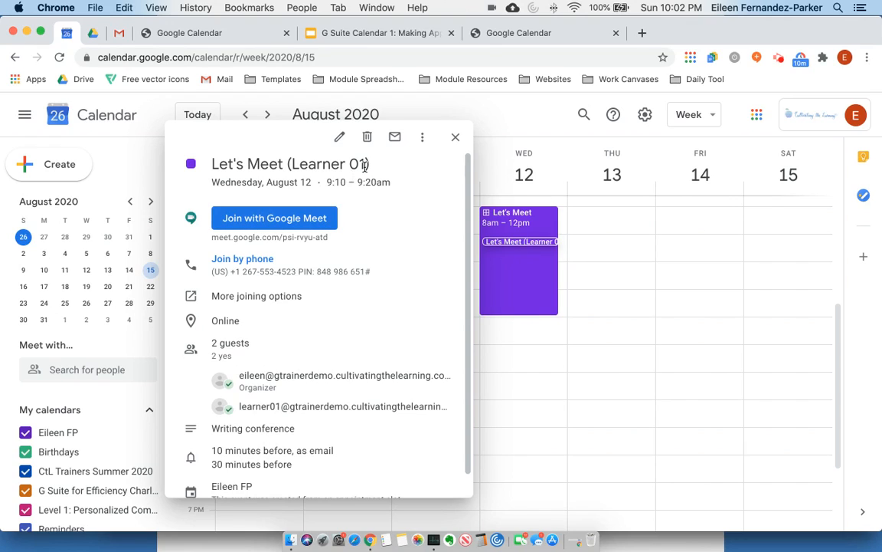
{"action": "left_click_drag", "start_coordinate": [372, 164], "coordinate": [287, 163]}
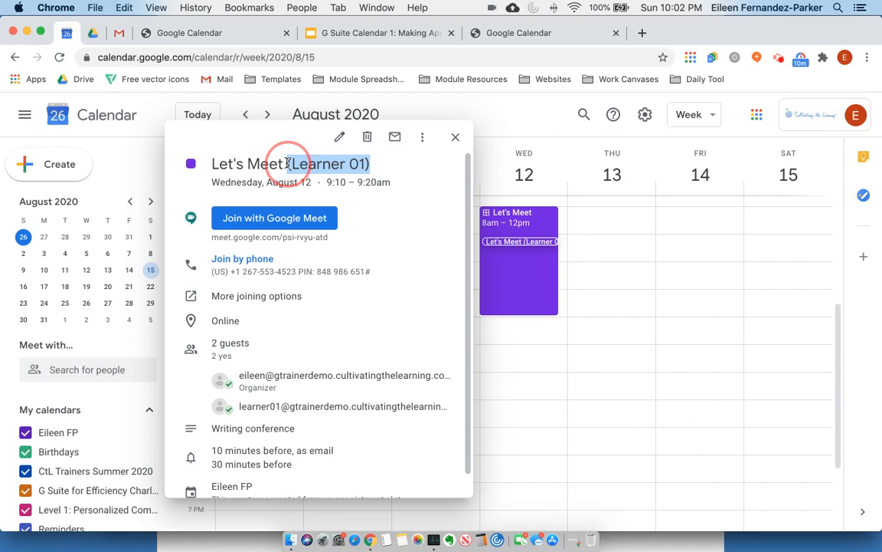
{"action": "left_click_drag", "start_coordinate": [297, 428], "coordinate": [205, 433]}
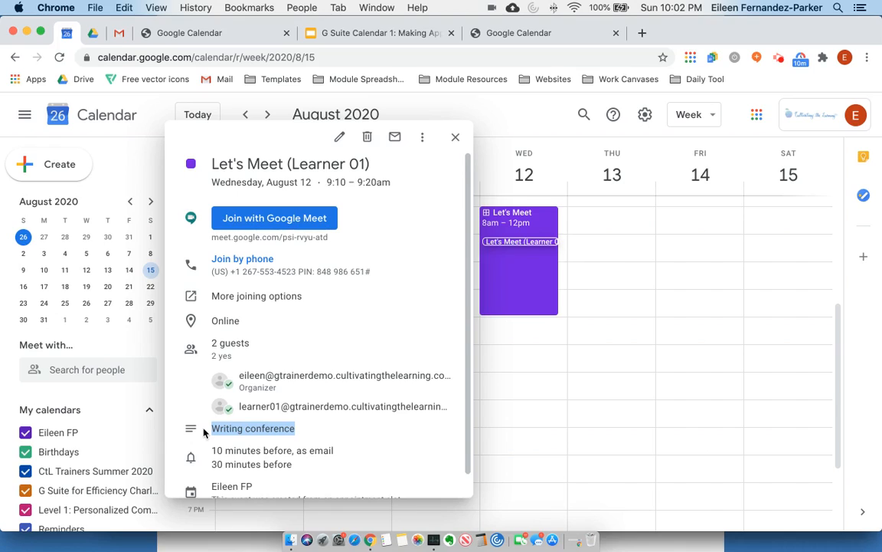